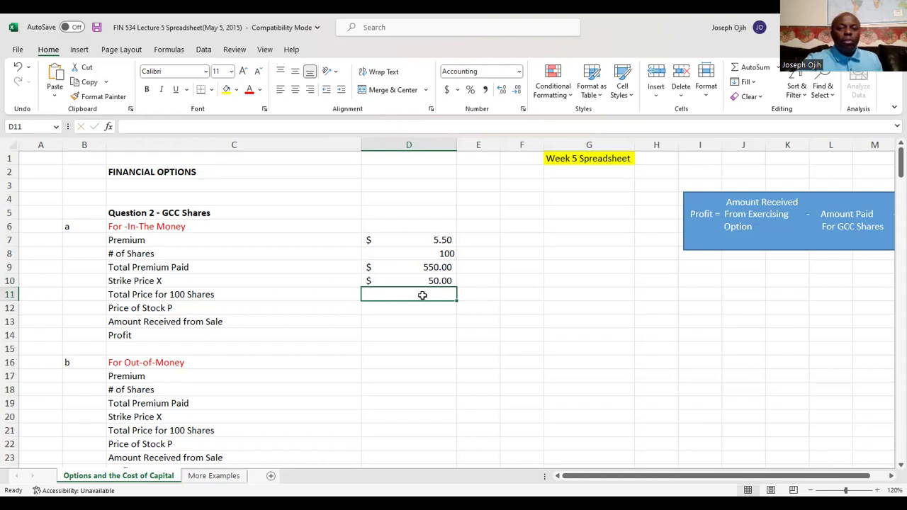
# - Calculate the Total Price for 100 Shares in D11 by multiplying the strike price by the number of shares, =D10*D8
pyautogui.write('=')
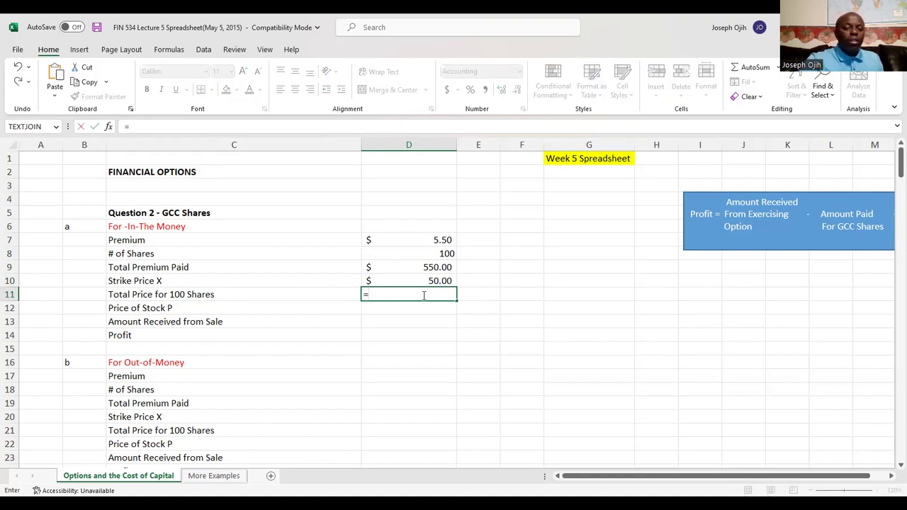
pyautogui.click(425, 279)
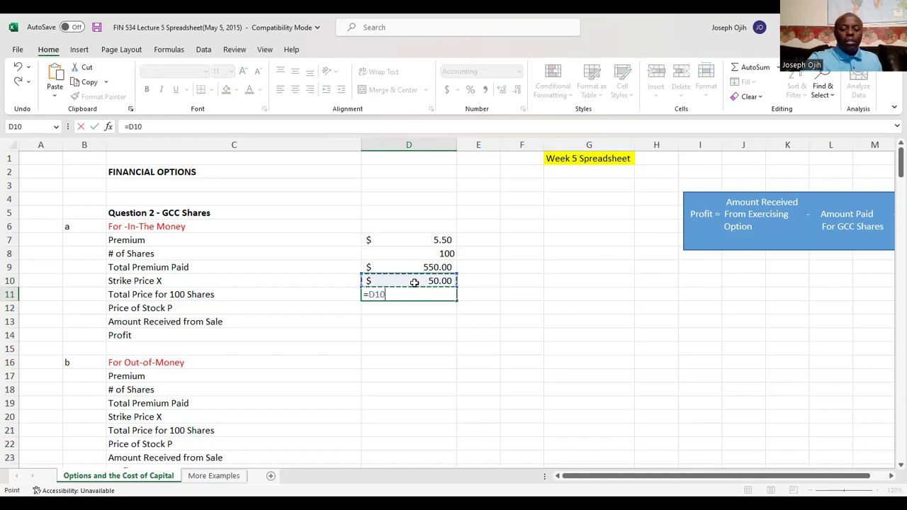
pyautogui.write('*')
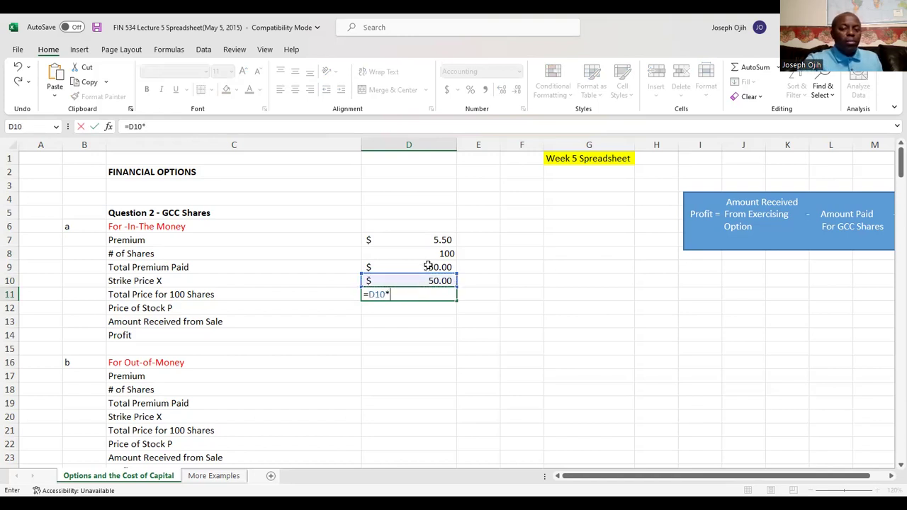
pyautogui.click(429, 255)
pyautogui.press('Return')
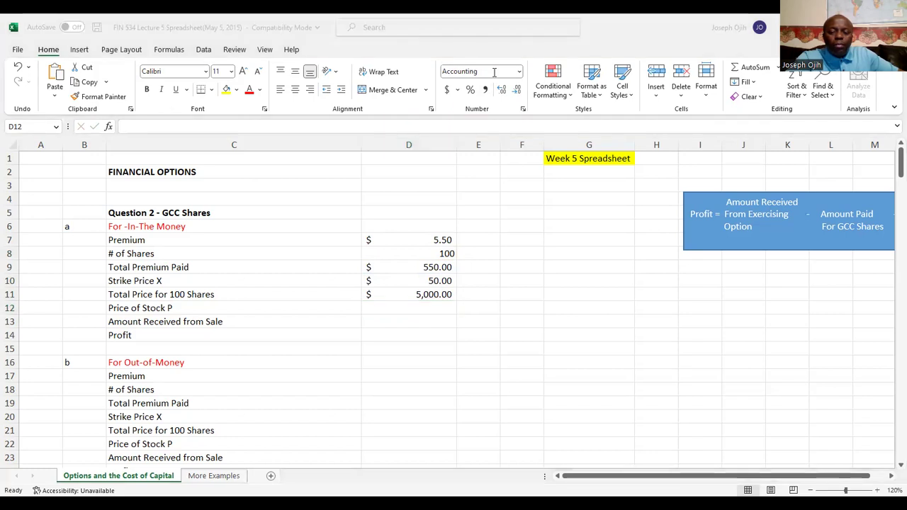
# - Look up the risen GCC share price in Question 2a on the PowerPoint slide and enter 65 as Price of Stock P in Excel cell D12
pyautogui.hotkey('alt', 'Tab')
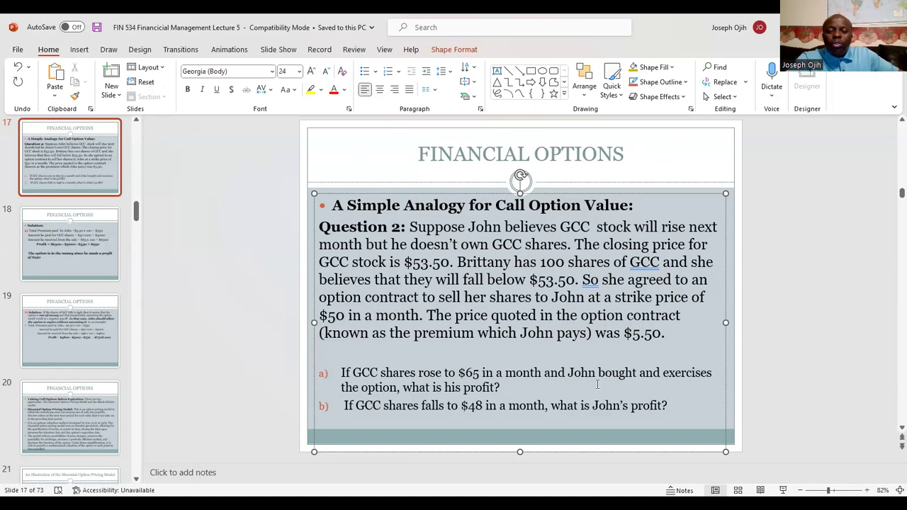
pyautogui.click(80, 148)
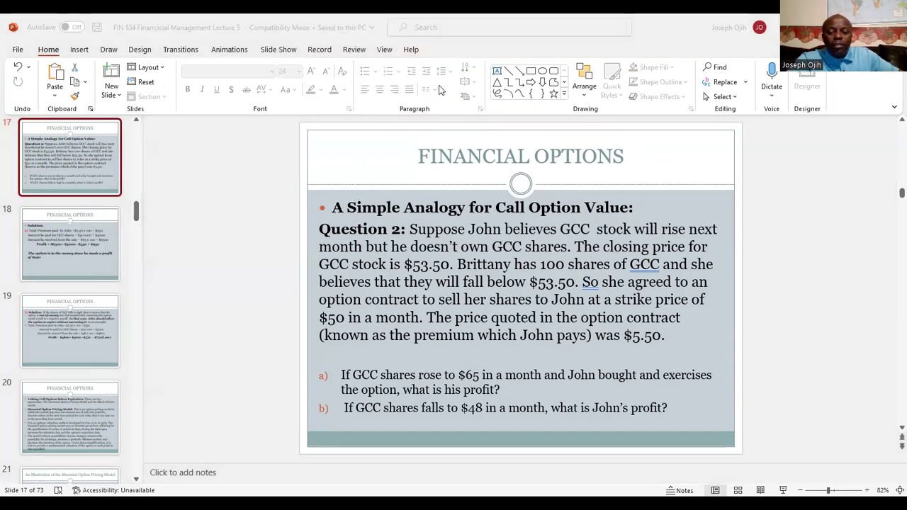
pyautogui.click(298, 20)
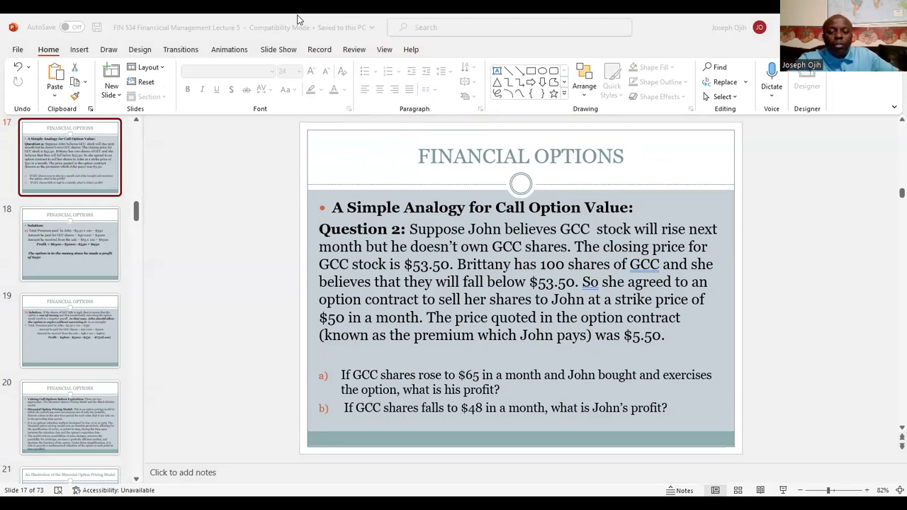
pyautogui.hotkey('alt', 'Tab')
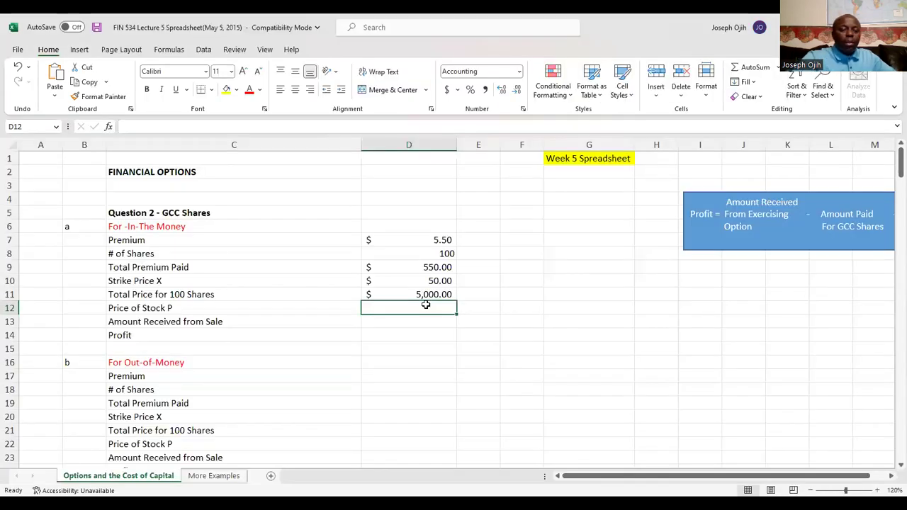
pyautogui.write('65')
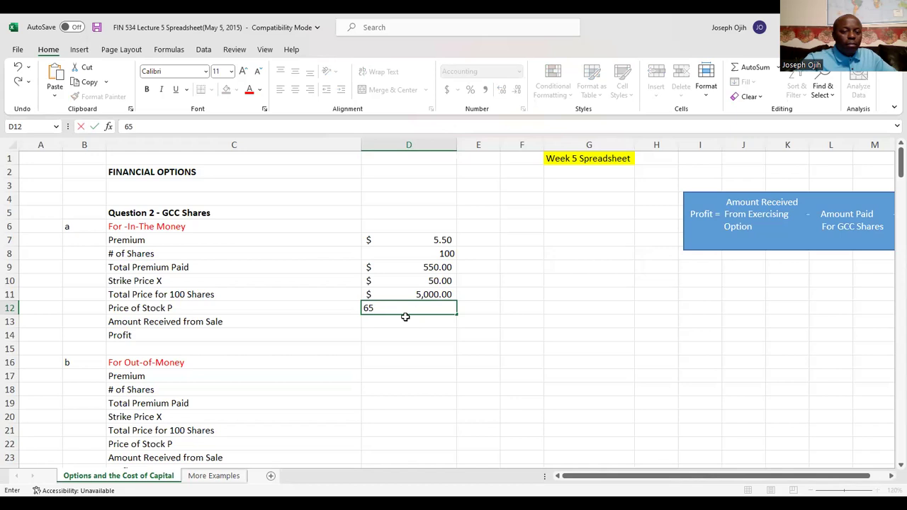
pyautogui.press('Return')
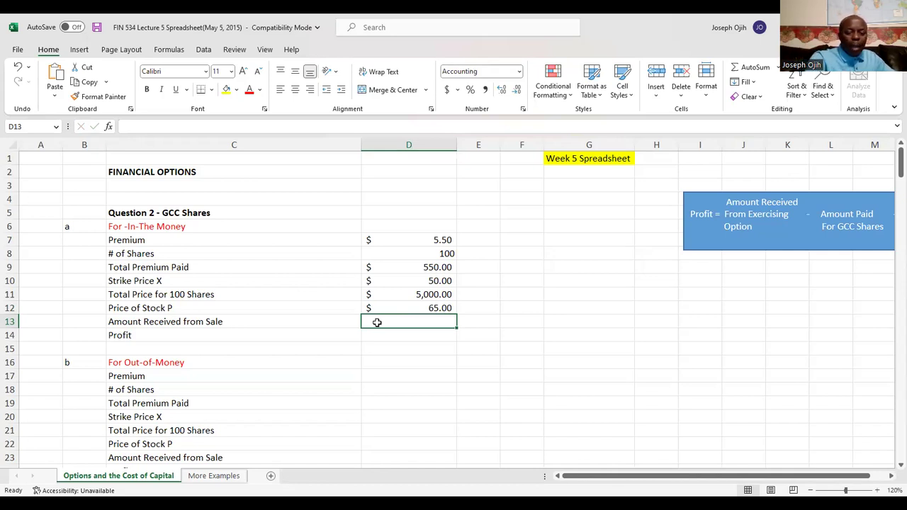
# - Calculate the Amount Received from Sale in D13 by multiplying the stock price by the number of shares, =D12*D8
pyautogui.write('=')
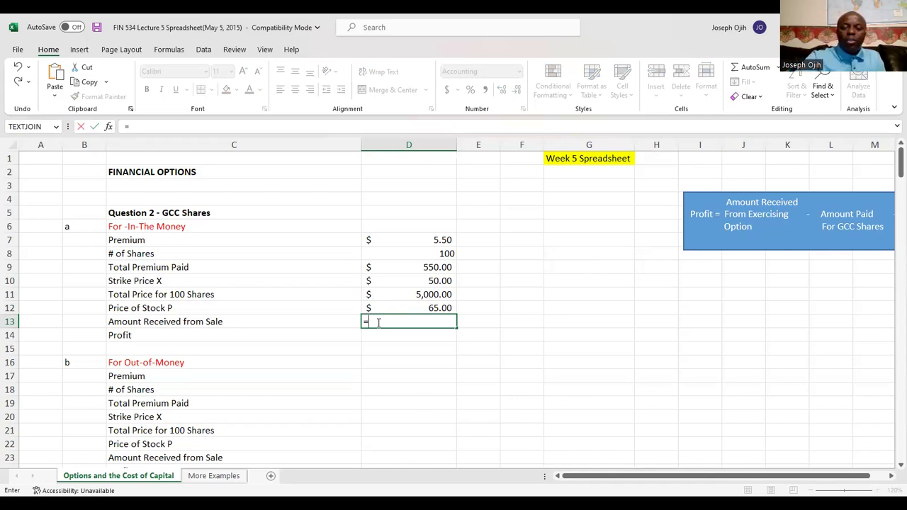
pyautogui.click(393, 308)
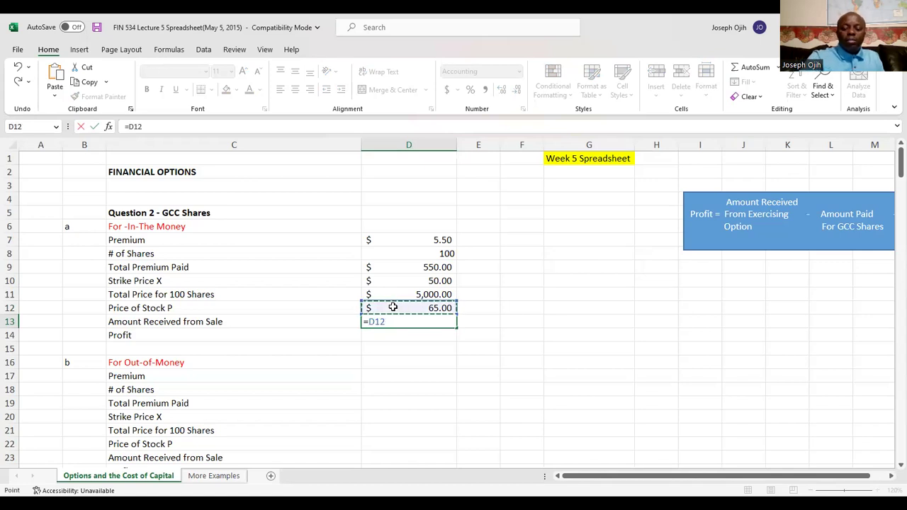
pyautogui.write('*')
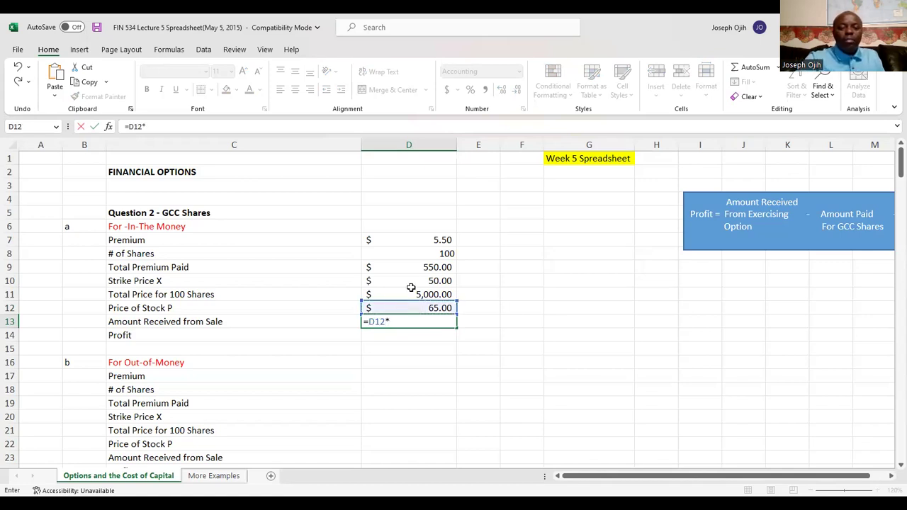
pyautogui.click(433, 251)
pyautogui.press('Return')
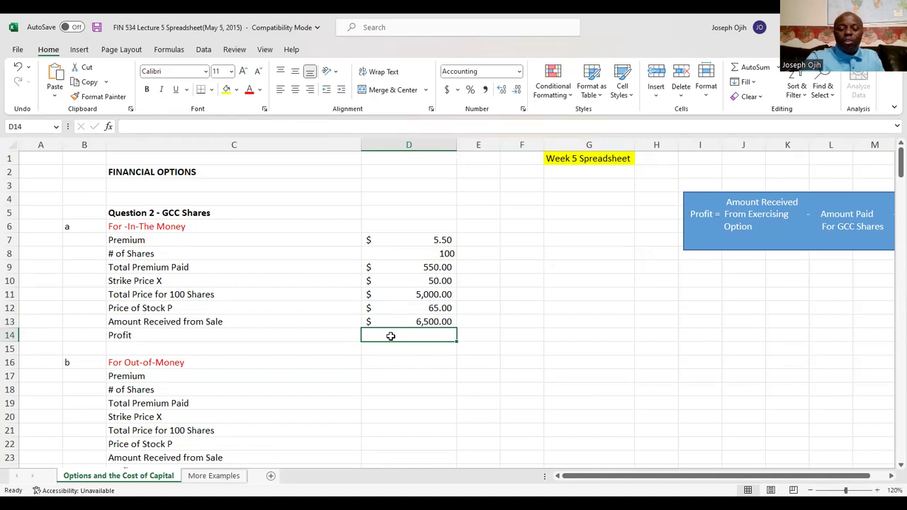
# - Following the profit formula box, calculate the in-the-money Profit in D14 as =D13-D11-D9
pyautogui.write('=')
pyautogui.moveTo(624, 476); pyautogui.dragTo(724, 433)
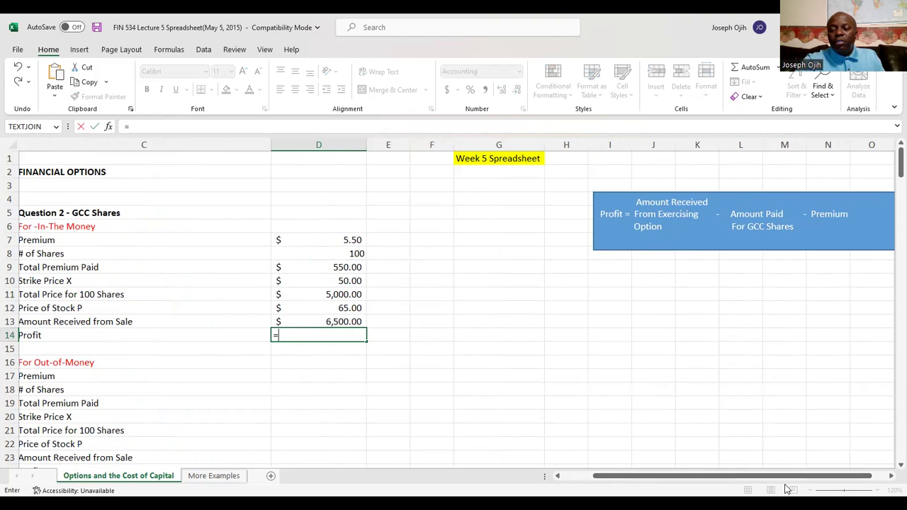
pyautogui.moveTo(714, 481); pyautogui.dragTo(577, 450)
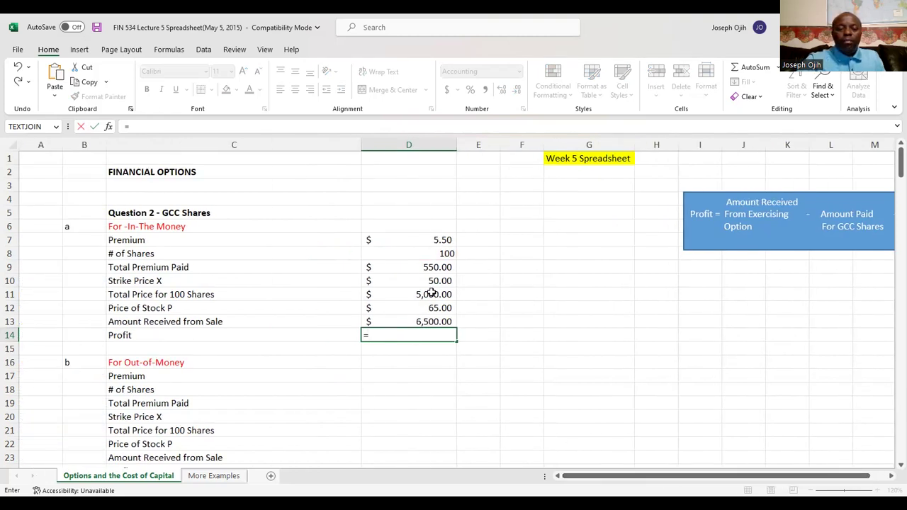
pyautogui.click(414, 322)
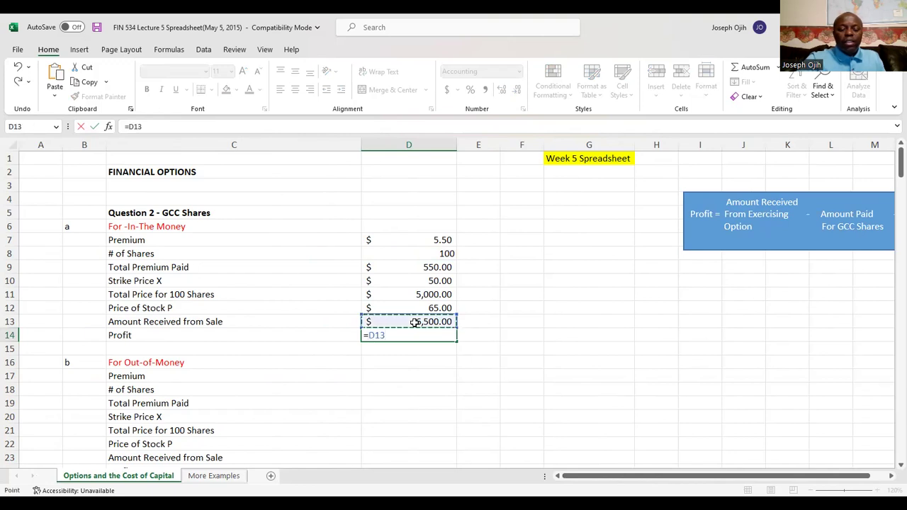
pyautogui.write('-')
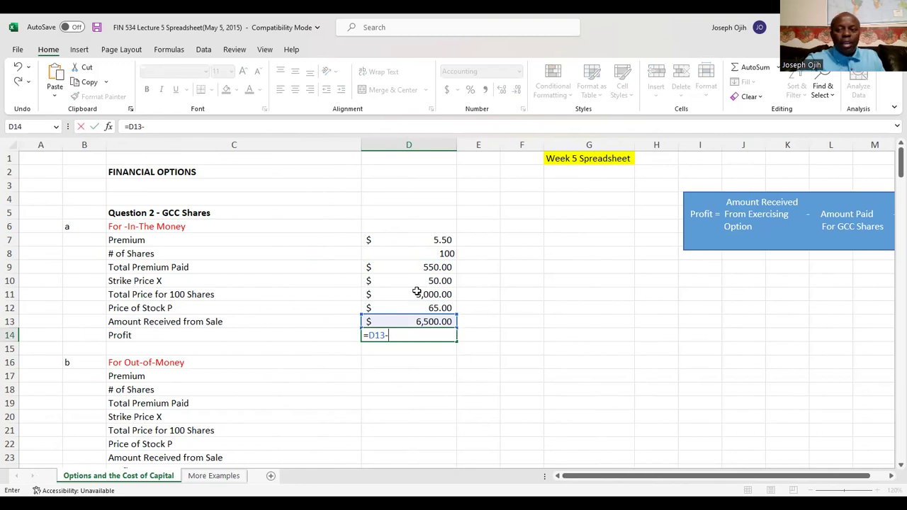
pyautogui.click(417, 292)
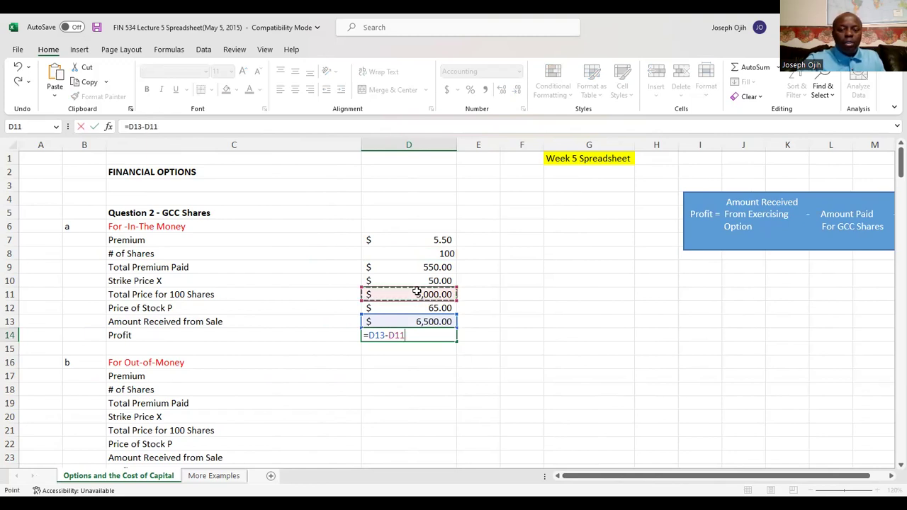
pyautogui.write('-')
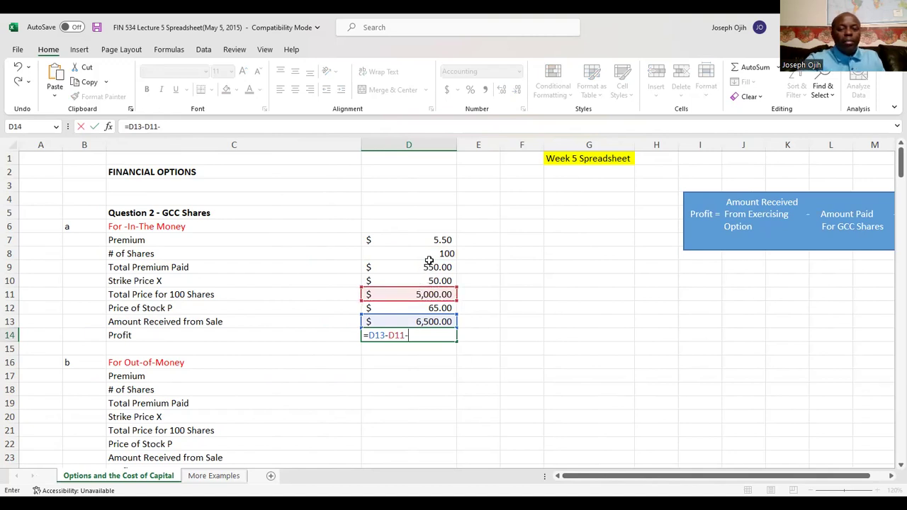
pyautogui.click(423, 267)
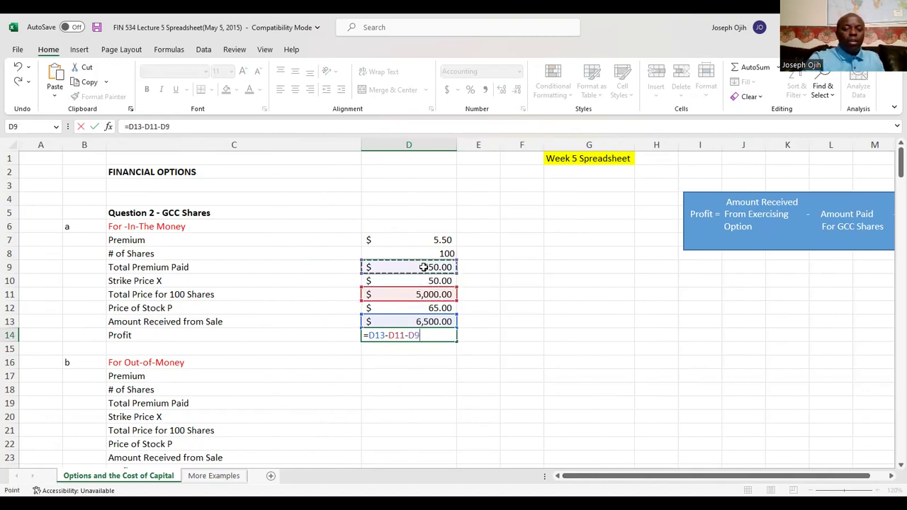
pyautogui.press('Return')
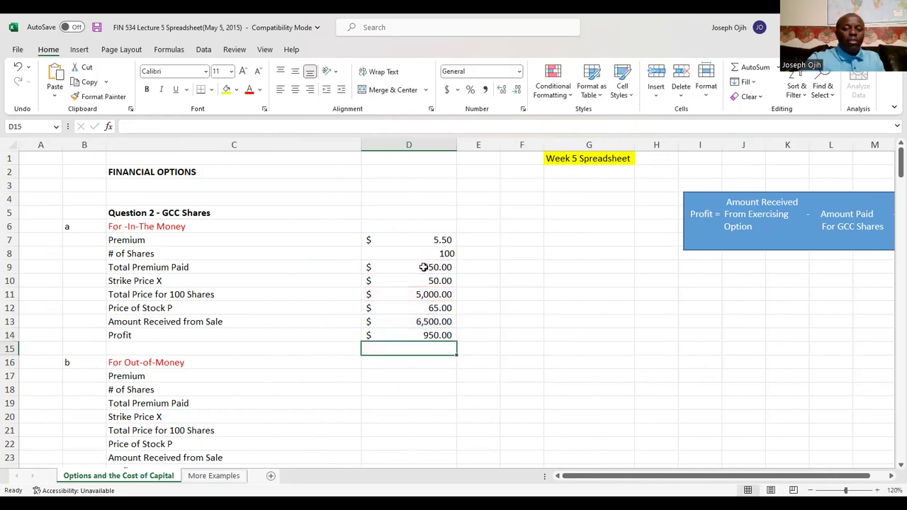
# - Highlight the in-the-money Profit label and its value, C14:D14, with a yellow fill
pyautogui.click(195, 336)
pyautogui.moveTo(259, 351); pyautogui.dragTo(421, 334)
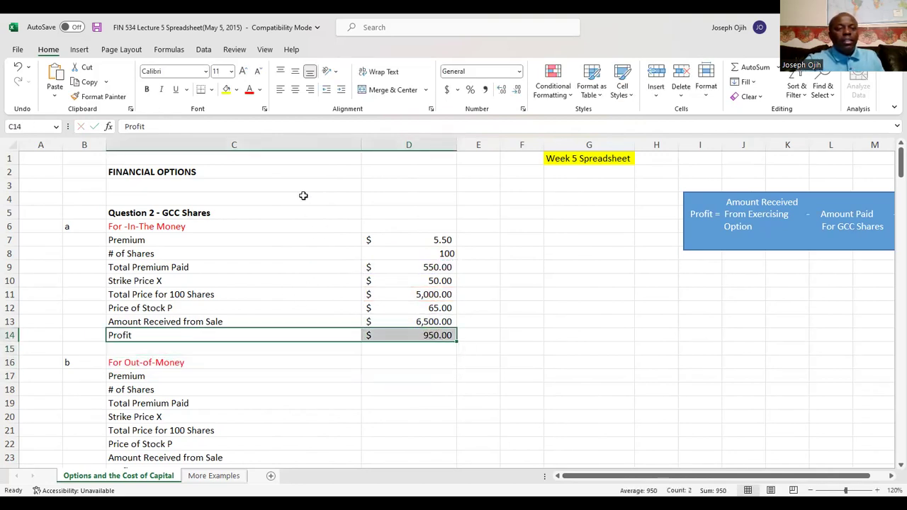
pyautogui.click(226, 89)
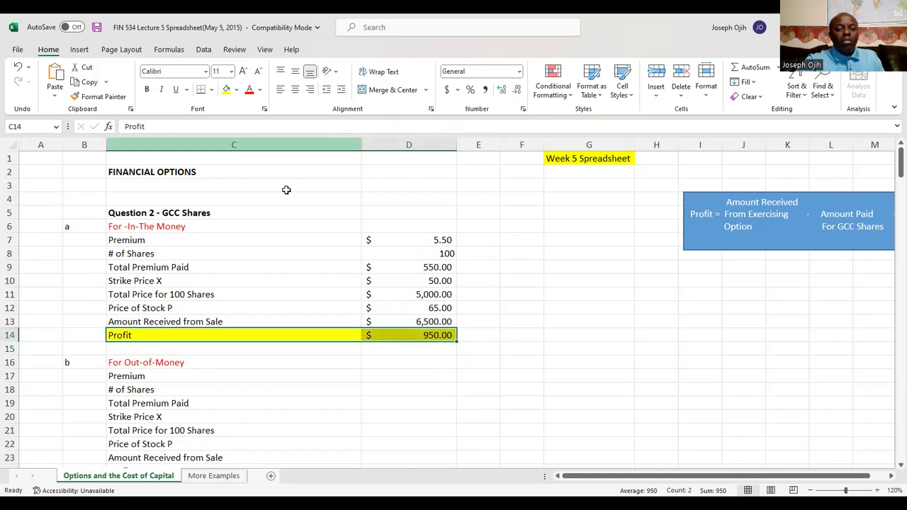
pyautogui.click(422, 335)
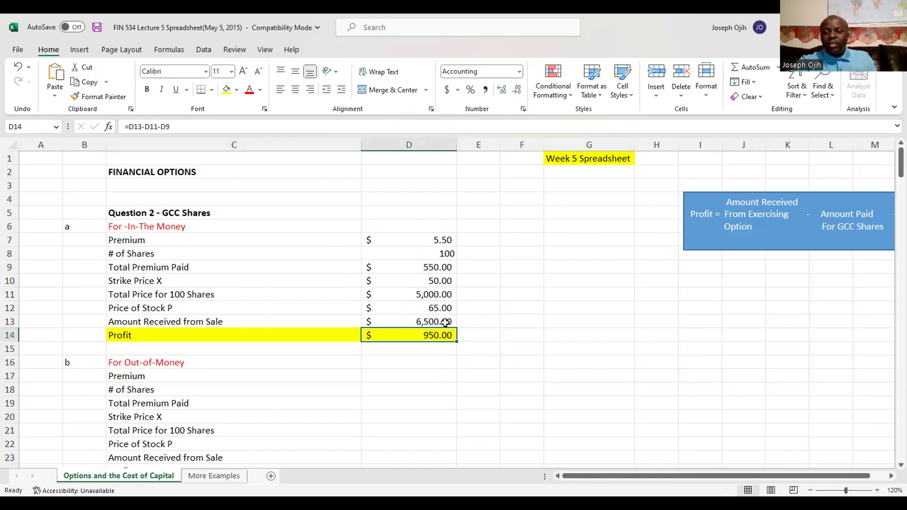
# - Copy the in-the-money figures in D7:D14 into column E starting at E7
pyautogui.moveTo(438, 242); pyautogui.dragTo(410, 335)
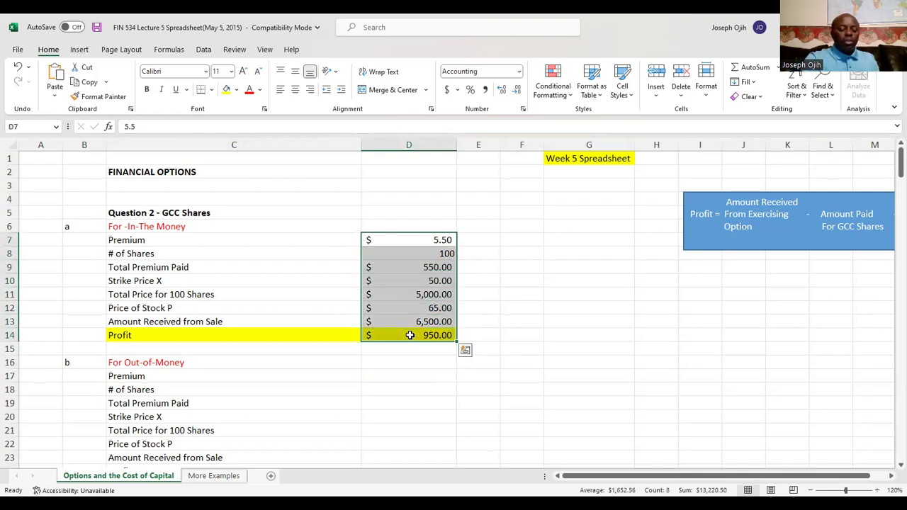
pyautogui.hotkey('ctrl', 'c')
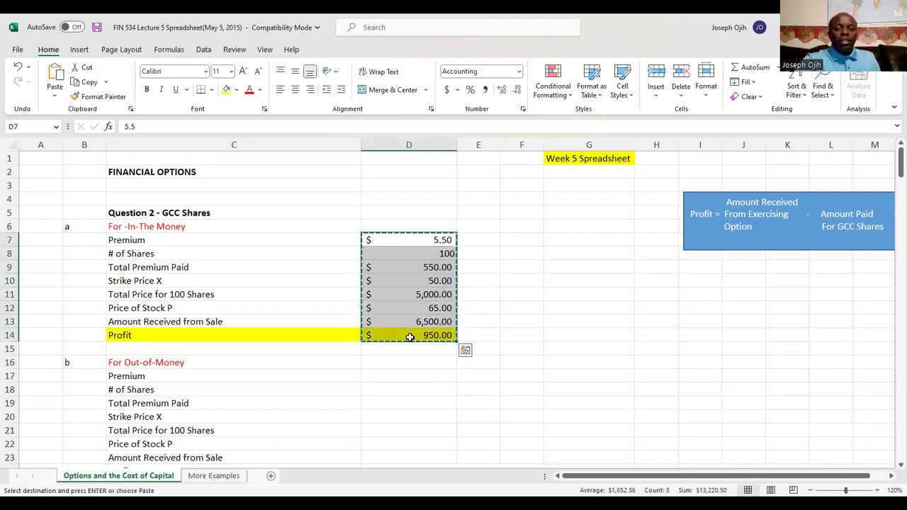
pyautogui.click(491, 238)
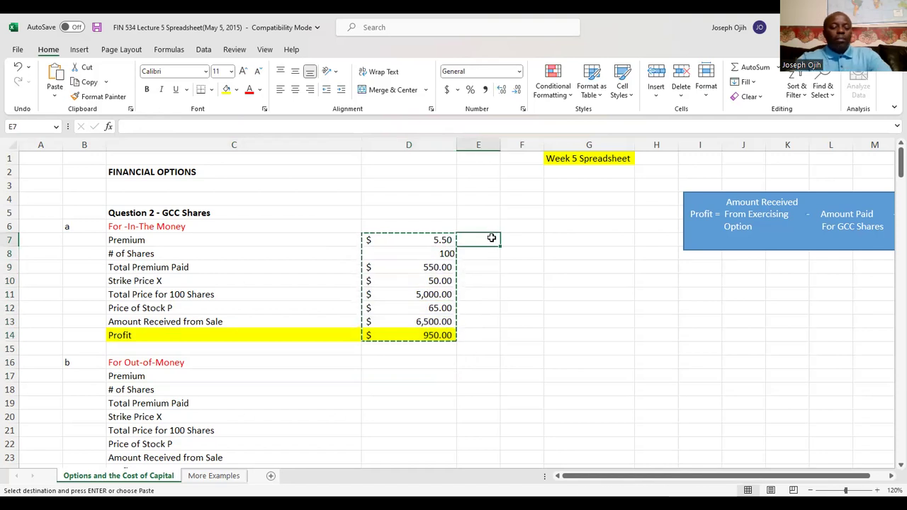
pyautogui.hotkey('ctrl', 'v')
pyautogui.press('Escape')
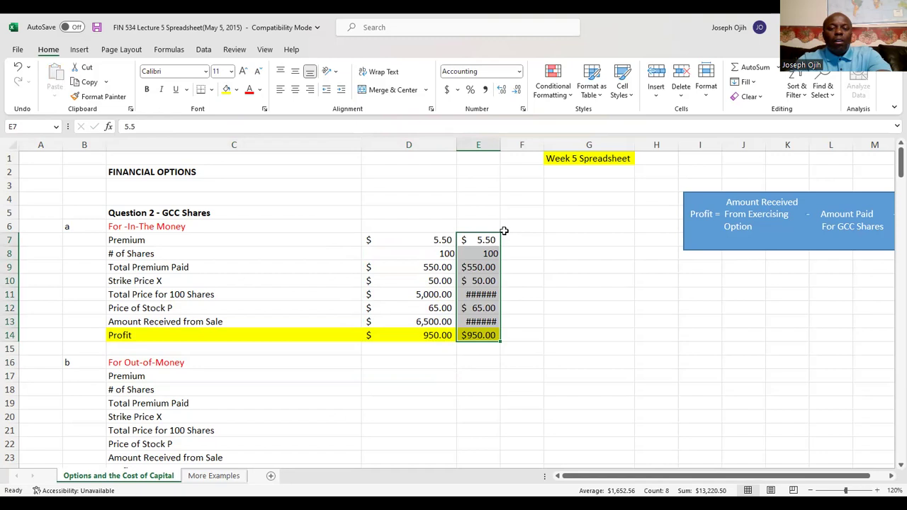
# - Widen column E slightly so the copied amounts in E11 and E13 fit in their cells
pyautogui.click(472, 294)
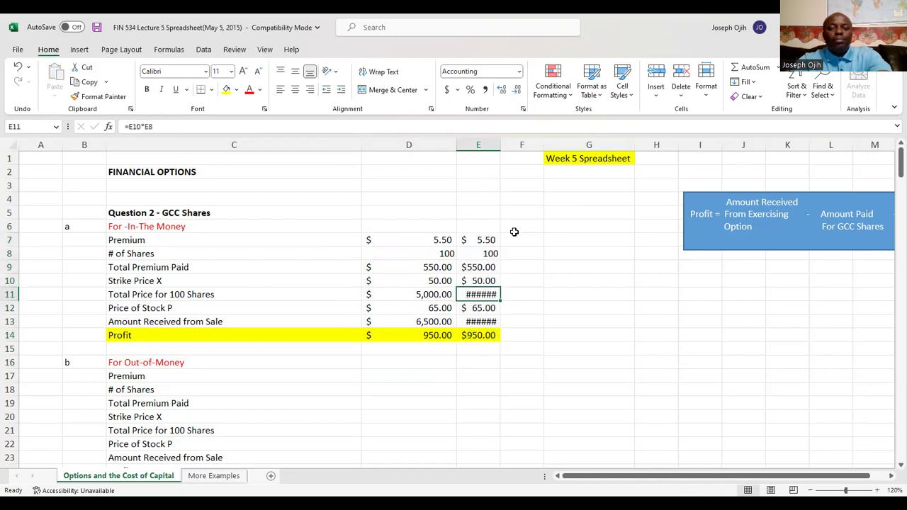
pyautogui.moveTo(500, 145); pyautogui.dragTo(508, 146)
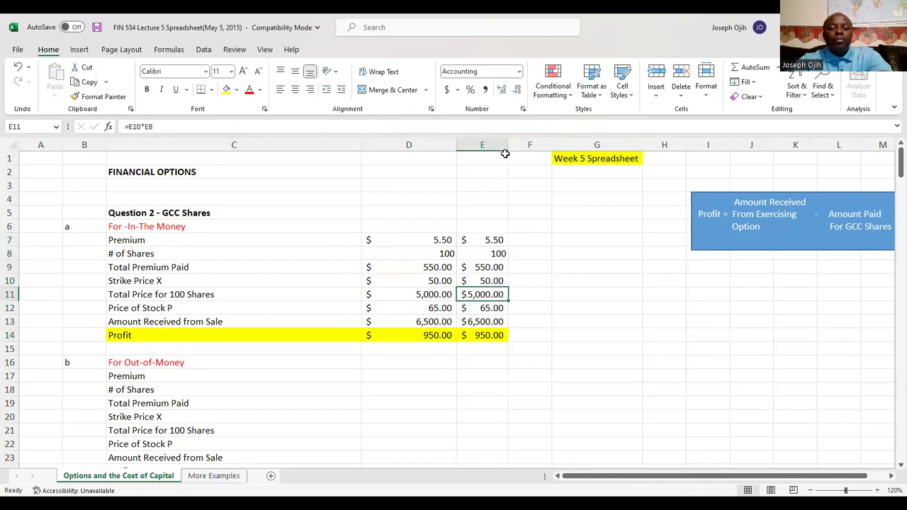
pyautogui.click(472, 321)
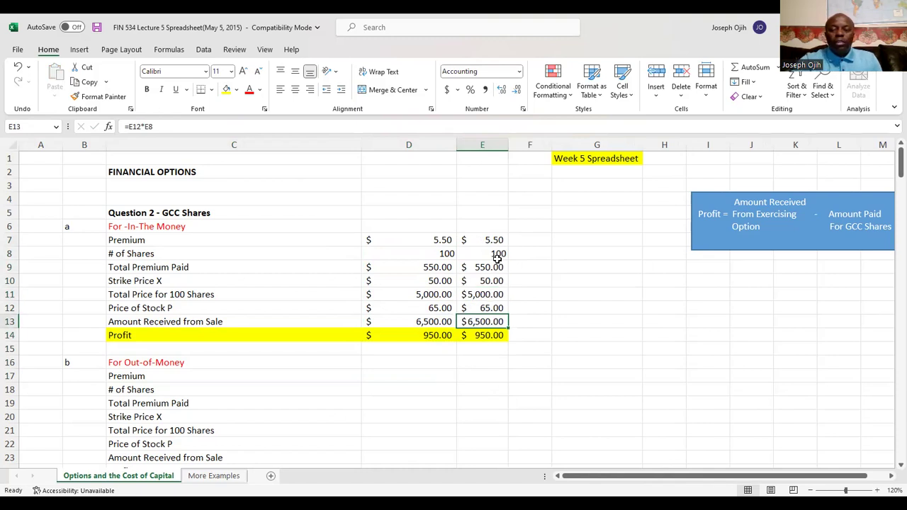
# - Set the number of shares in the copied column, cell E8, to 1000
pyautogui.click(495, 253)
pyautogui.write('1')
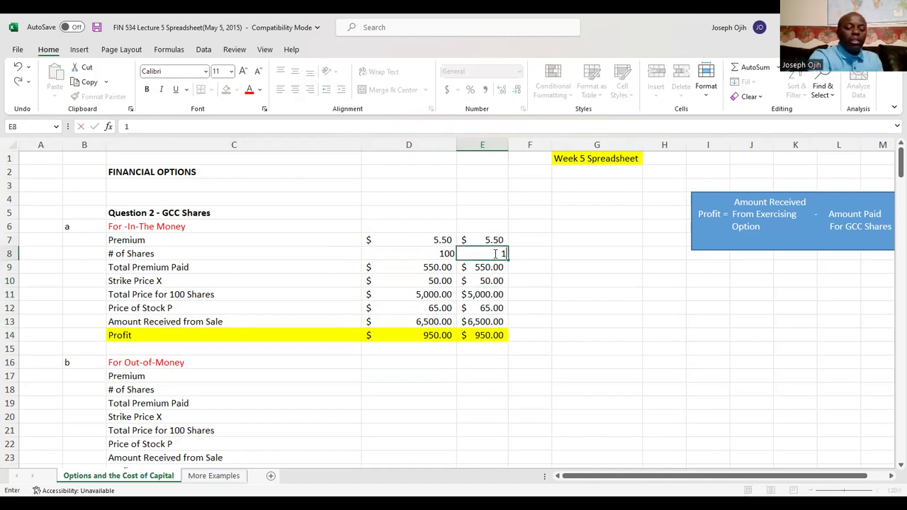
pyautogui.write('000')
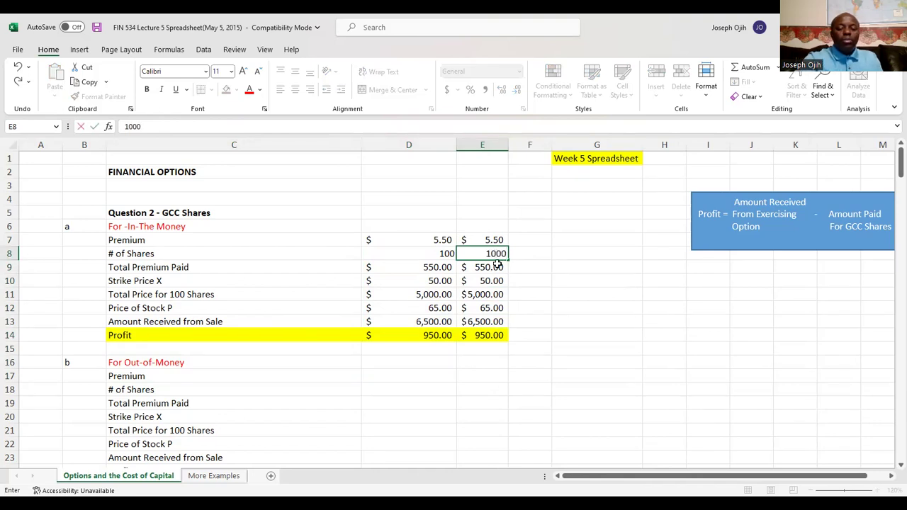
pyautogui.click(522, 272)
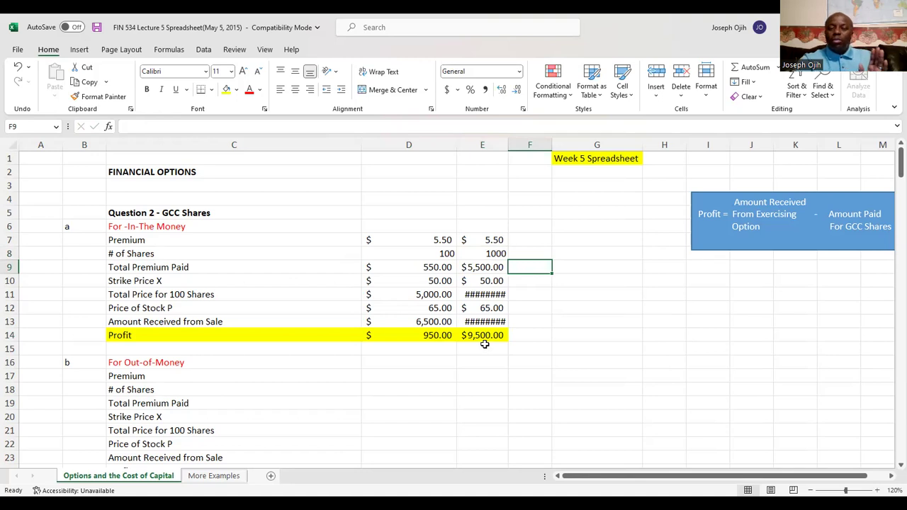
# - AutoFit the width of column E so the 1000-share amounts in E11 and E13 display in full
pyautogui.click(496, 300)
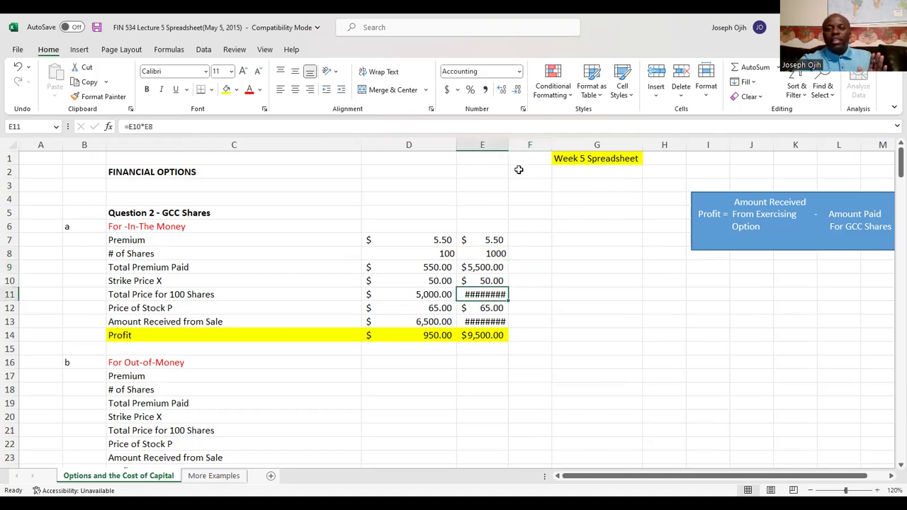
pyautogui.doubleClick(508, 145)
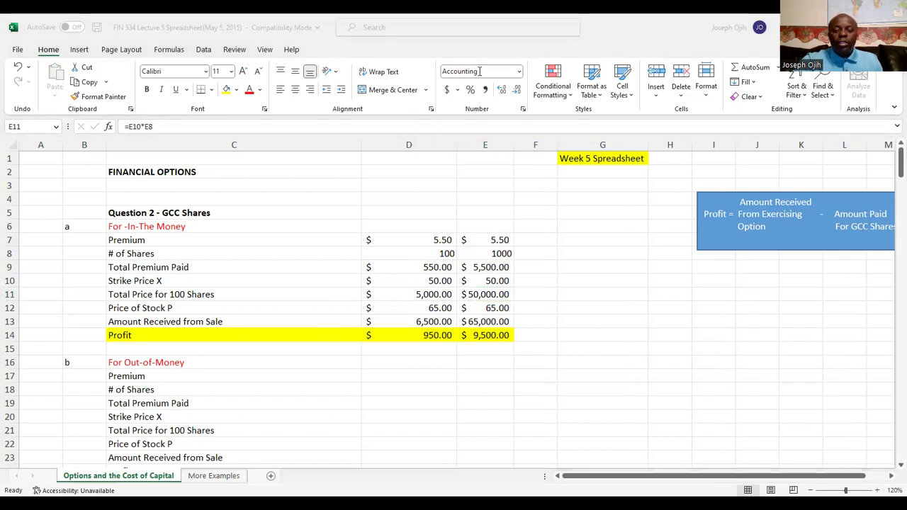
# - Check Question 2 on the PowerPoint slide and copy the Excel figures in D7:D14 into the out-of-money block starting at D17
pyautogui.hotkey('alt', 'Tab')
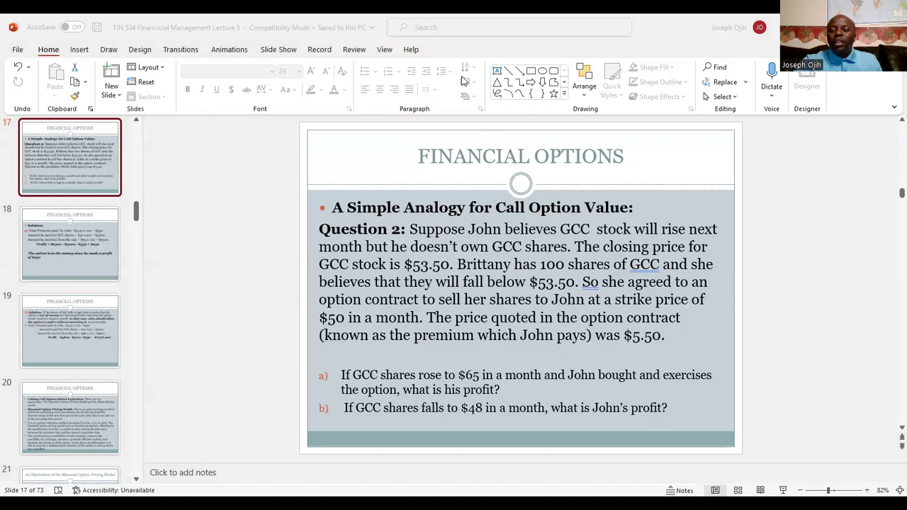
pyautogui.hotkey('alt', 'Tab')
pyautogui.moveTo(419, 241); pyautogui.dragTo(425, 335)
pyautogui.hotkey('ctrl', 'c')
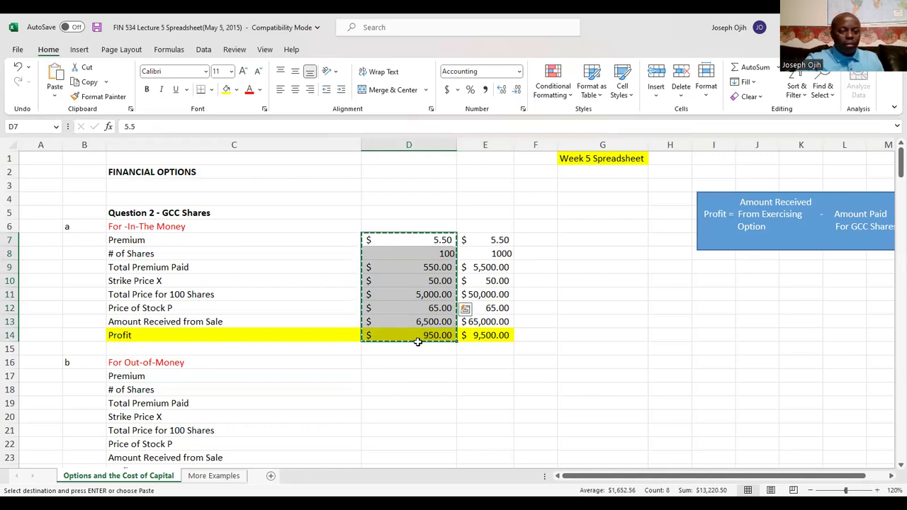
pyautogui.scroll(-2, 418, 343)
pyautogui.click(400, 297)
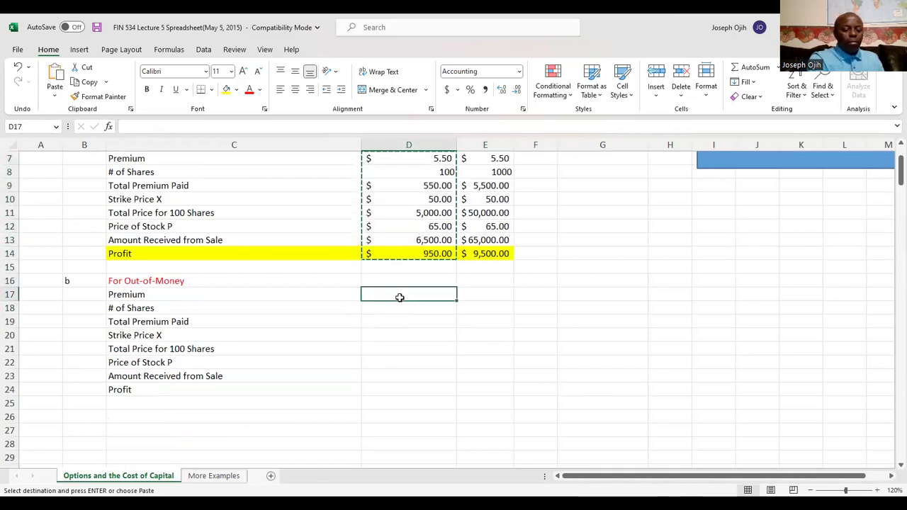
pyautogui.hotkey('ctrl', 'v')
pyautogui.press('Escape')
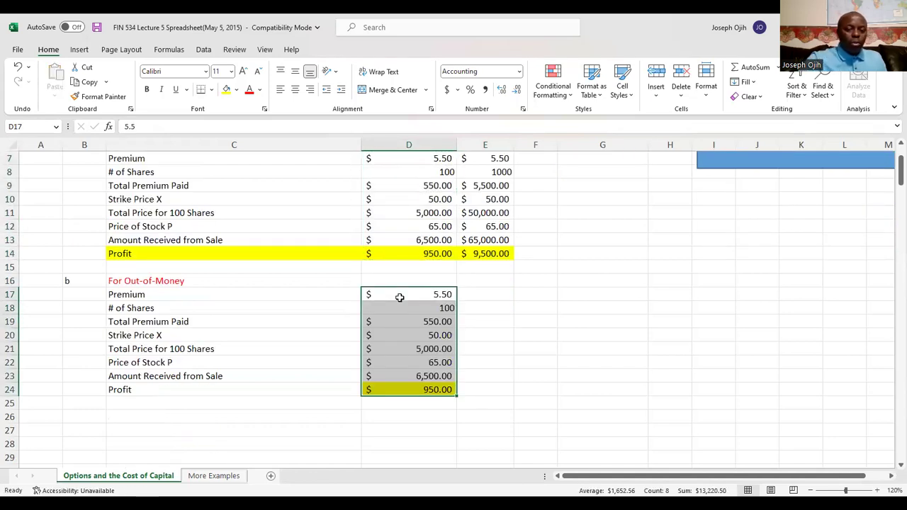
# - Check part b of the question in PowerPoint and set the out-of-money Price of Stock P in Excel cell D22 to 48
pyautogui.scroll(2, 399, 296)
pyautogui.click(433, 339)
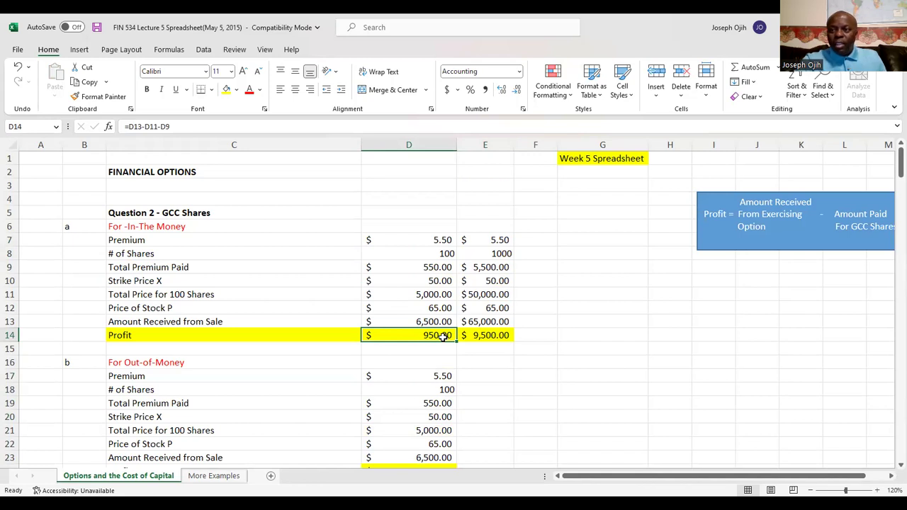
pyautogui.scroll(-3, 443, 333)
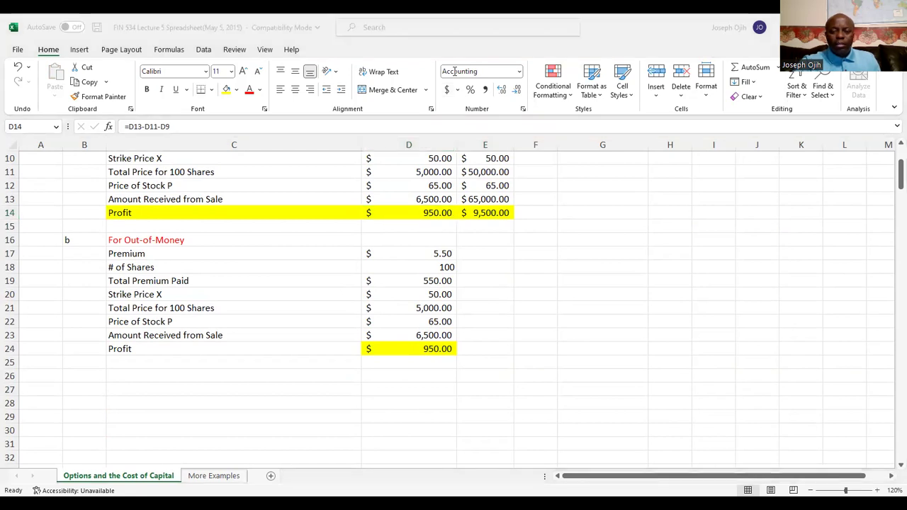
pyautogui.hotkey('alt', 'Tab')
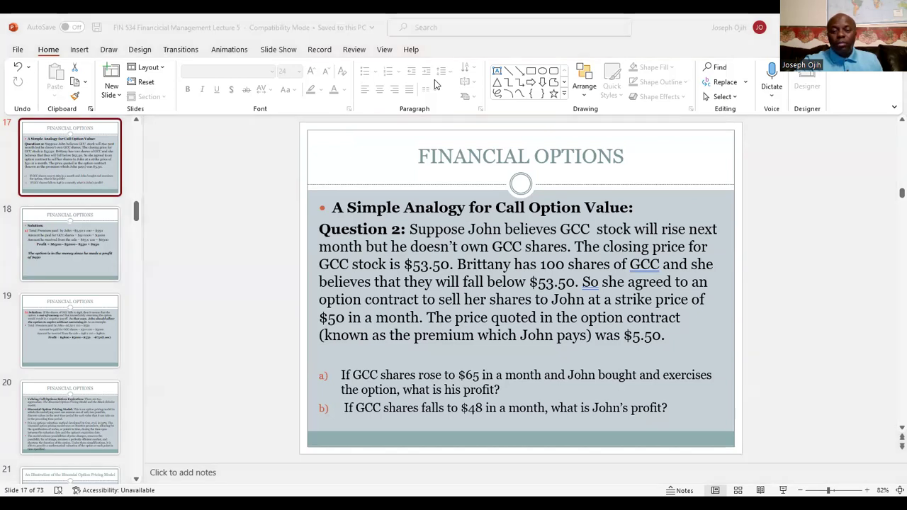
pyautogui.hotkey('alt', 'Tab')
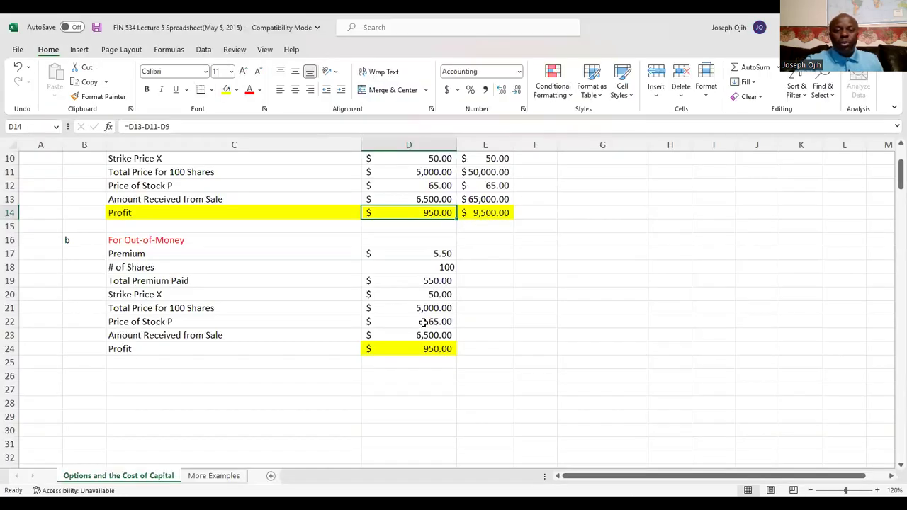
pyautogui.click(423, 322)
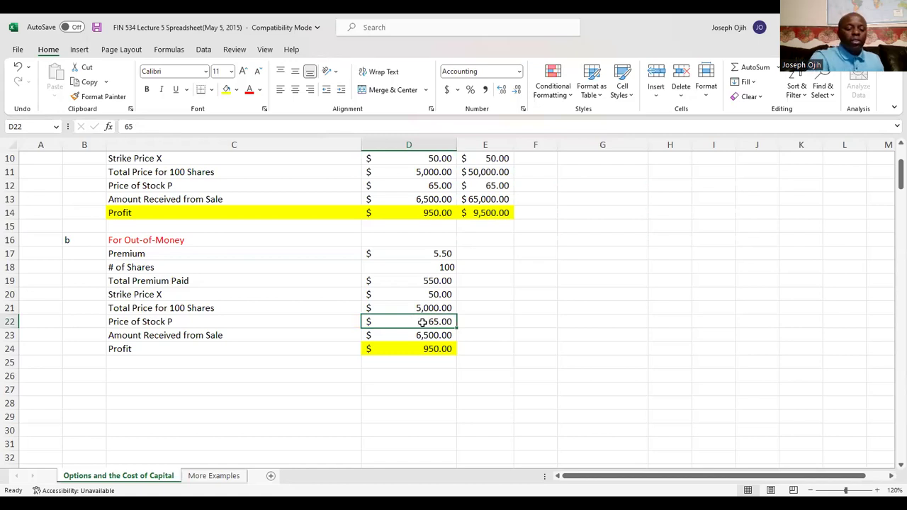
pyautogui.write('48')
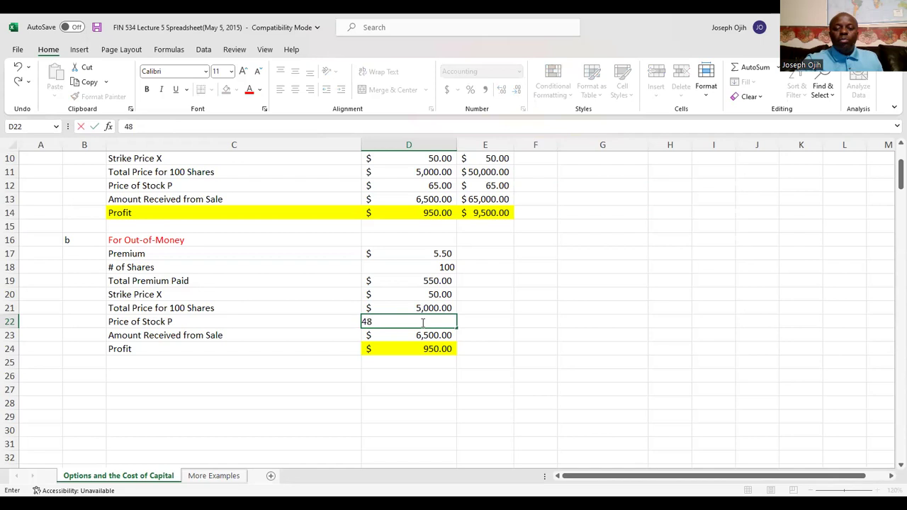
pyautogui.click(415, 364)
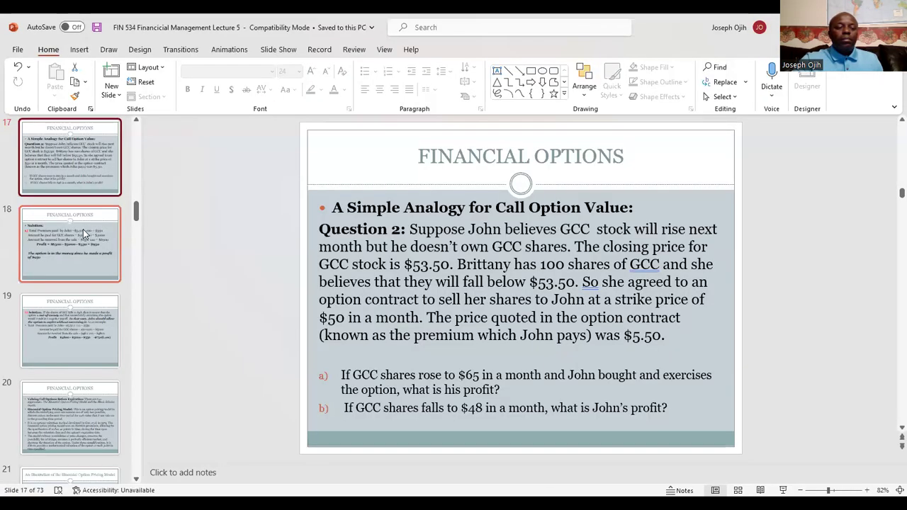
# - View the part a solution on slide 18 of the PowerPoint lecture and advance to slide 20 on valuing call options before expiration
pyautogui.click(83, 230)
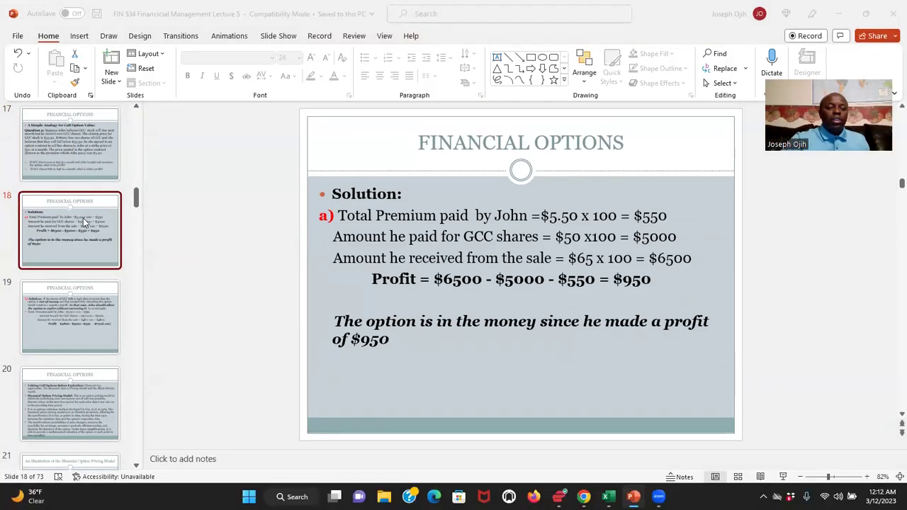
pyautogui.click(81, 234)
pyautogui.press('Down')
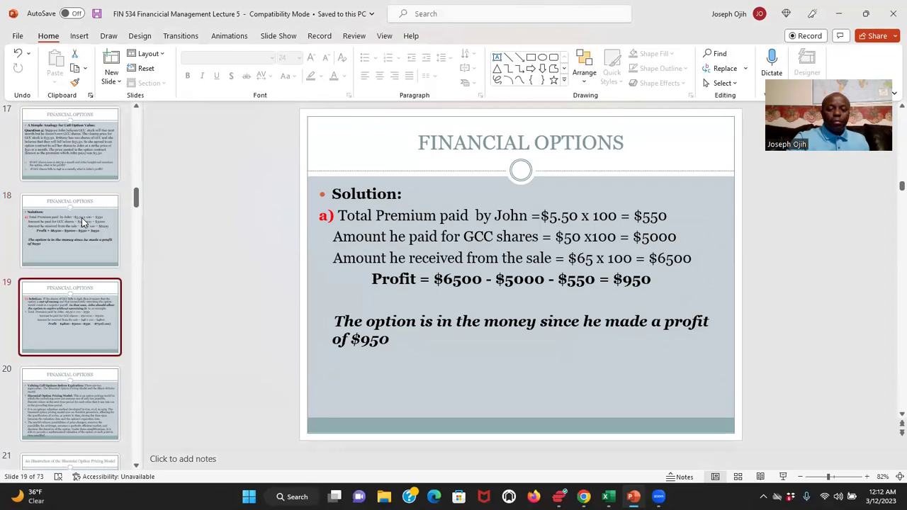
pyautogui.press('Down')
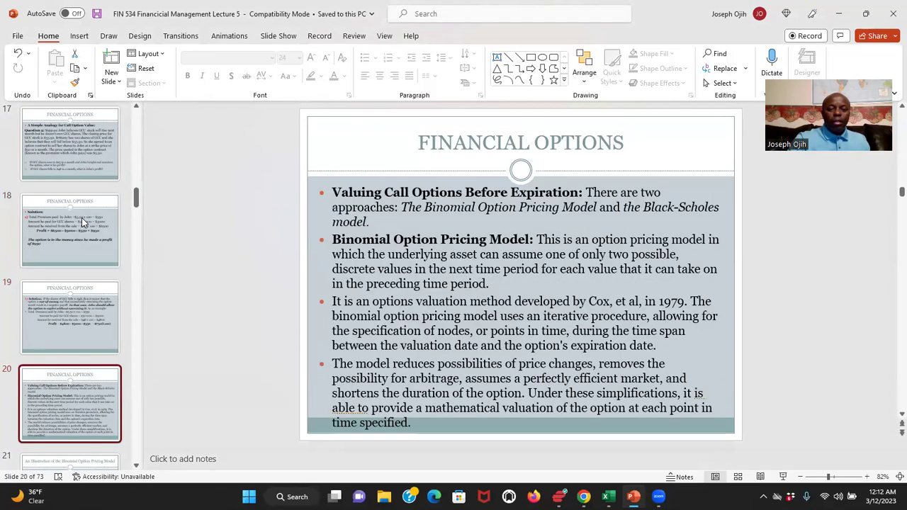